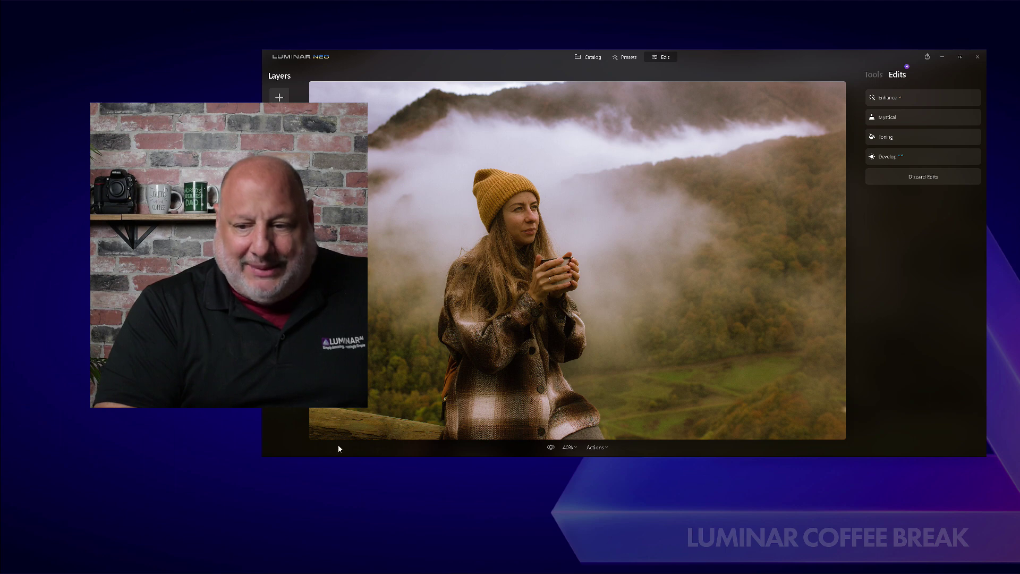
# - Reset the Toning edit and delete it, leaving Enhance, Mystical and Develop
pyautogui.click(917, 179)
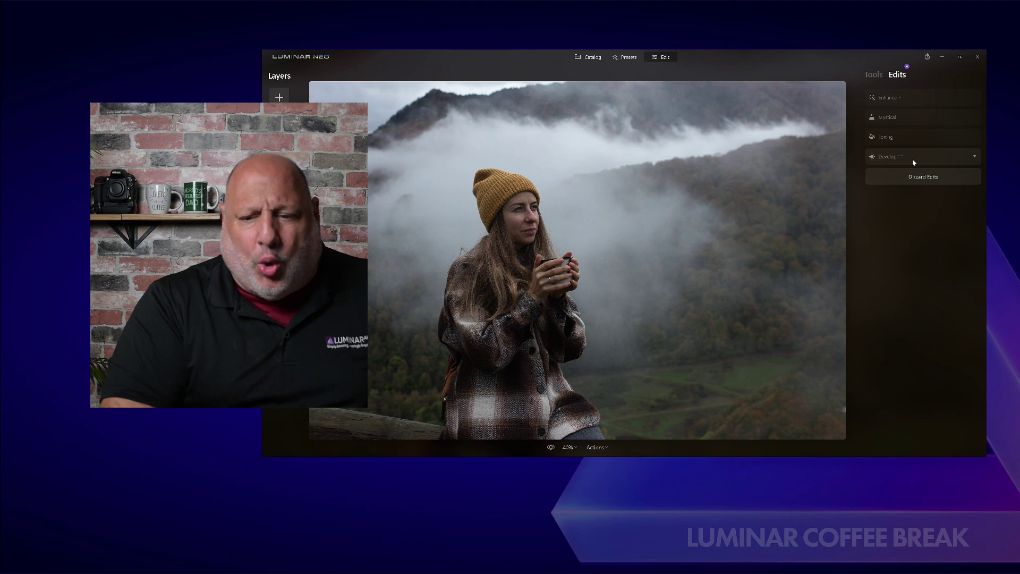
pyautogui.click(919, 158)
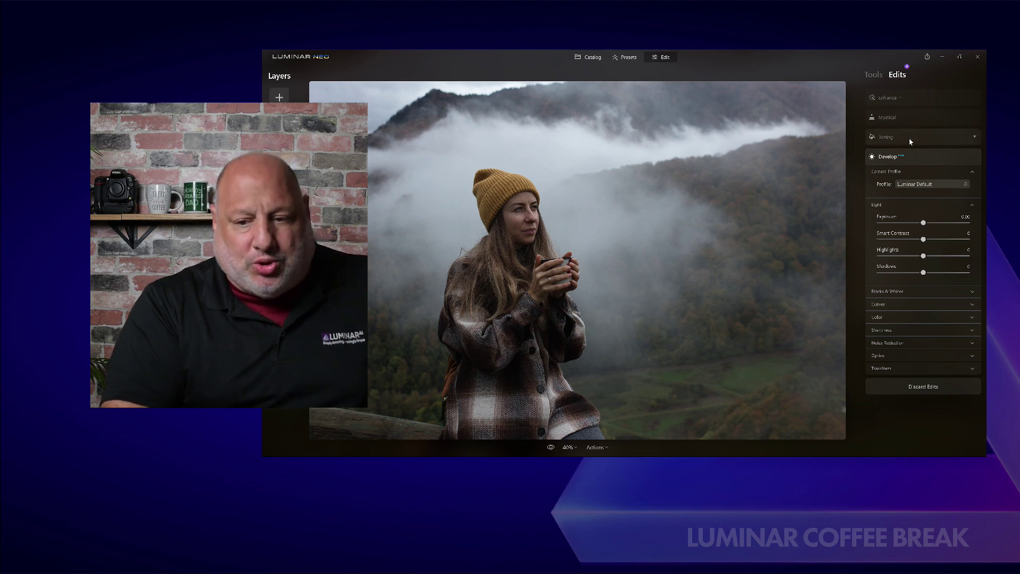
pyautogui.click(924, 138)
pyautogui.click(975, 138)
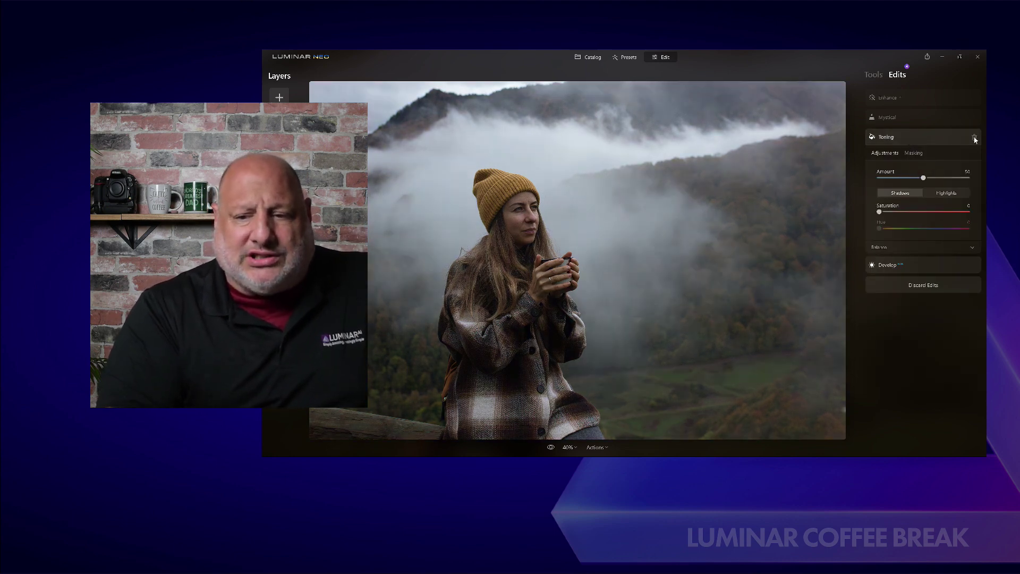
pyautogui.click(975, 138)
pyautogui.click(910, 136)
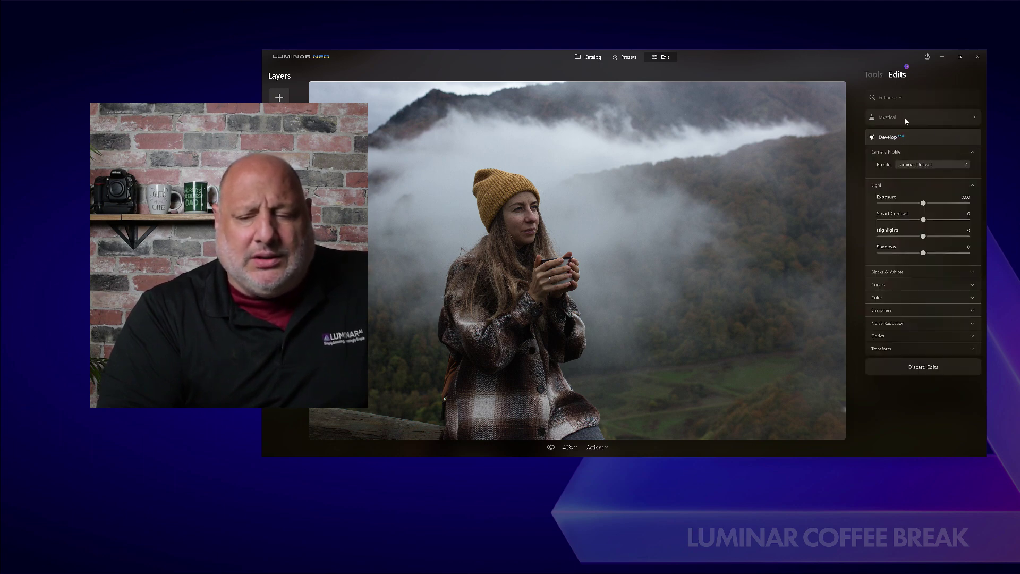
# - Expand the Mystical and Enhance (Accent 47) edits and compare the photo before and after
pyautogui.click(892, 118)
pyautogui.click(902, 101)
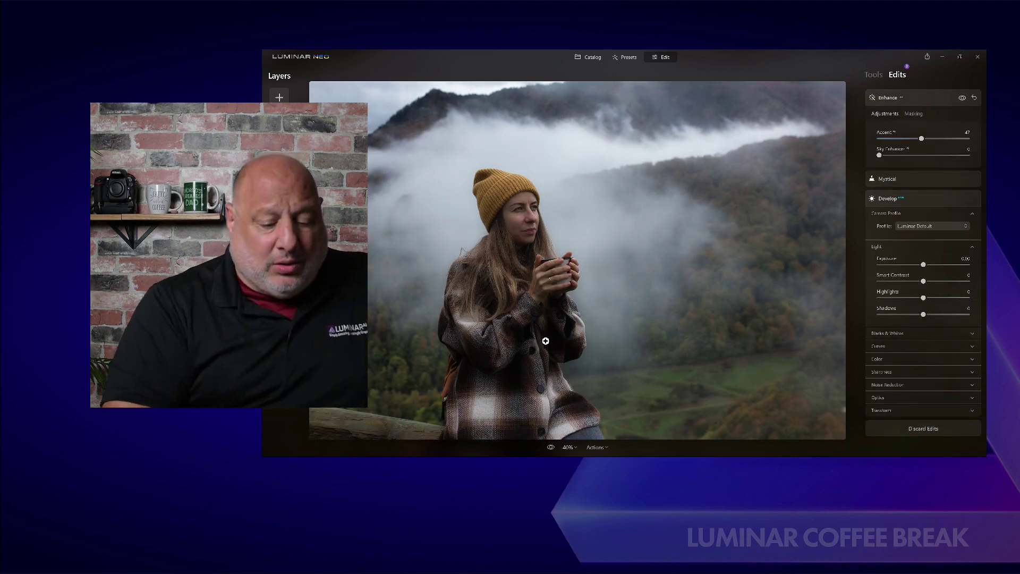
pyautogui.click(550, 447)
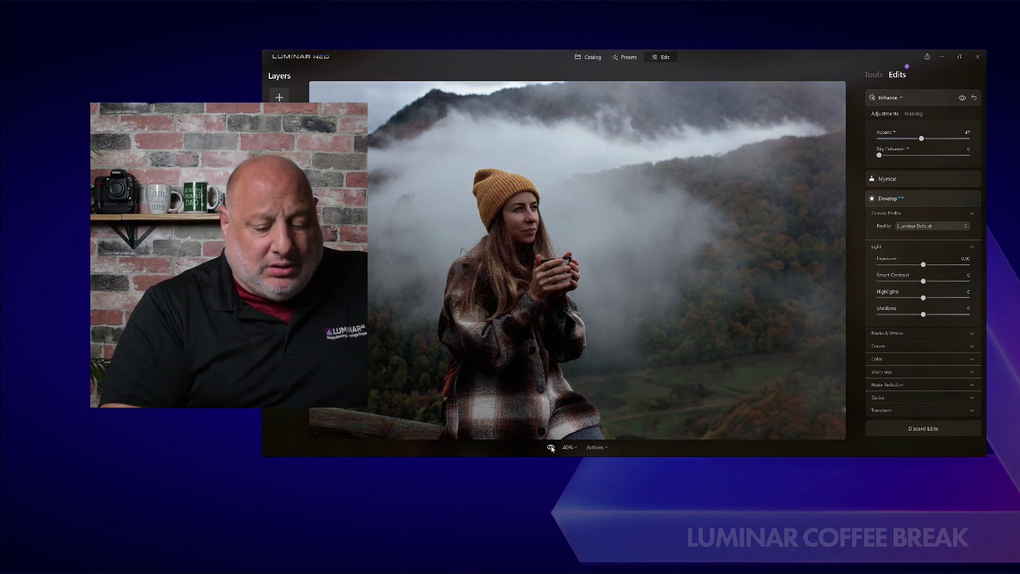
pyautogui.click(551, 447)
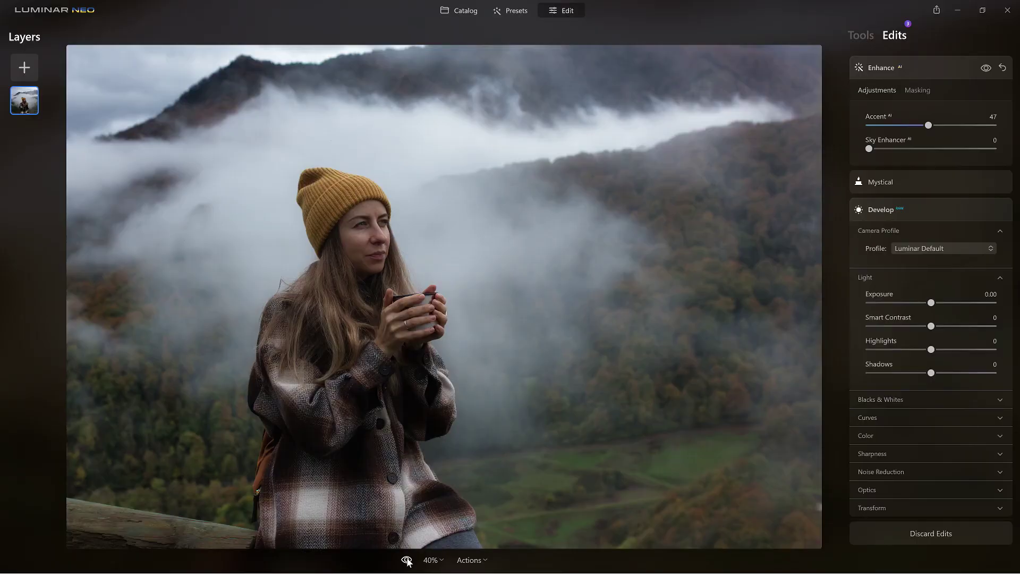
# - Bring up the Toning tool from the Creative tools, showing Amount 50 and Shadows Saturation 0
pyautogui.scroll(1, 691, 239)
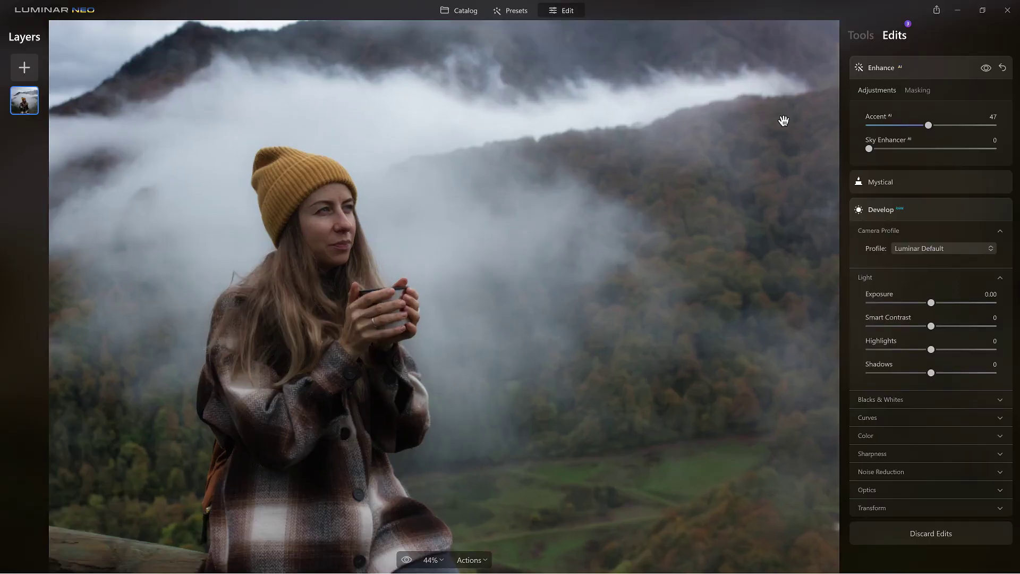
pyautogui.click(861, 35)
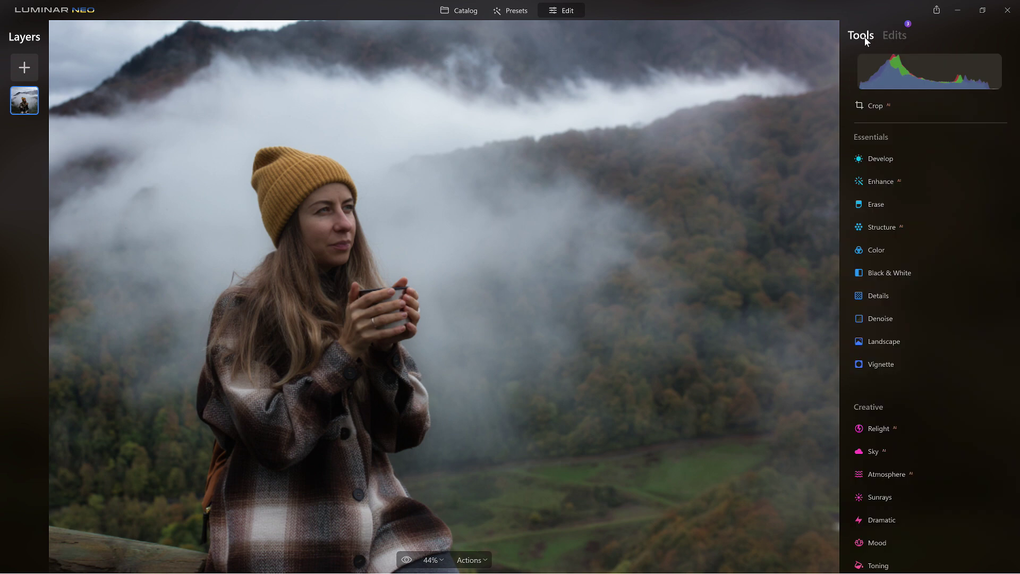
pyautogui.scroll(-3, 873, 408)
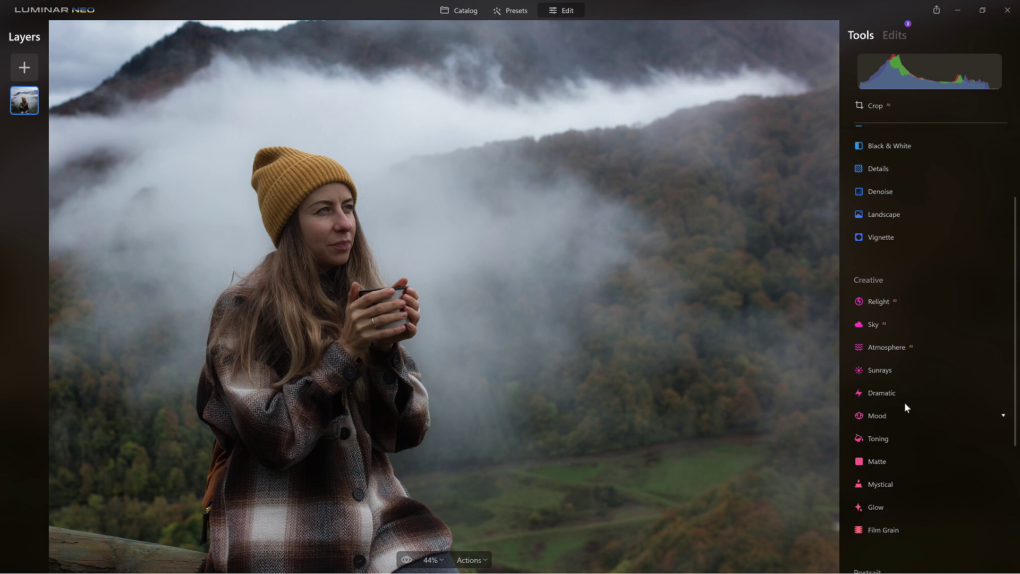
pyautogui.click(878, 439)
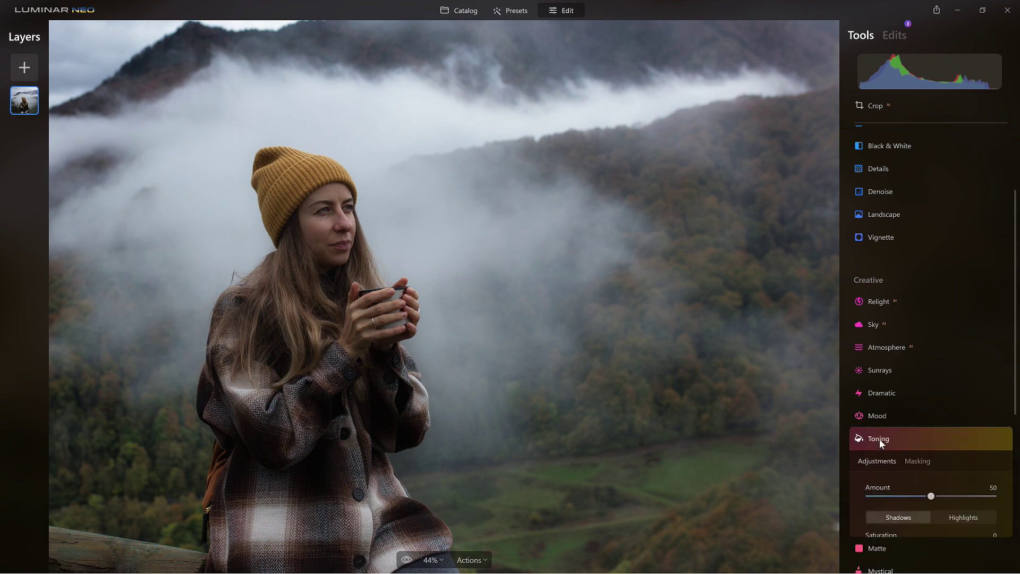
pyautogui.scroll(-1, 879, 438)
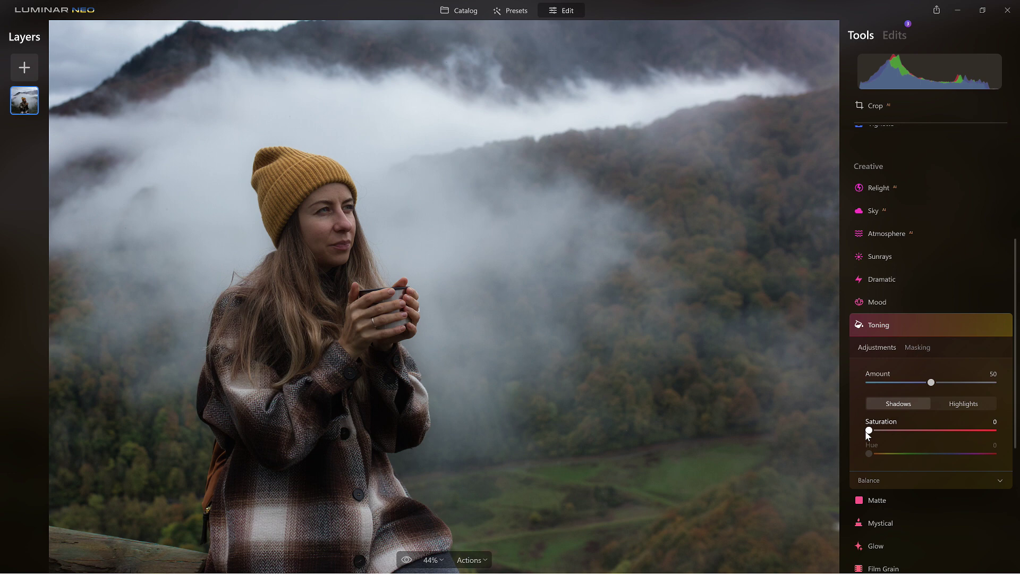
# - Tone the shadows golden-brown with Saturation 50 and Hue settled at 43
pyautogui.moveTo(874, 430); pyautogui.dragTo(931, 432)
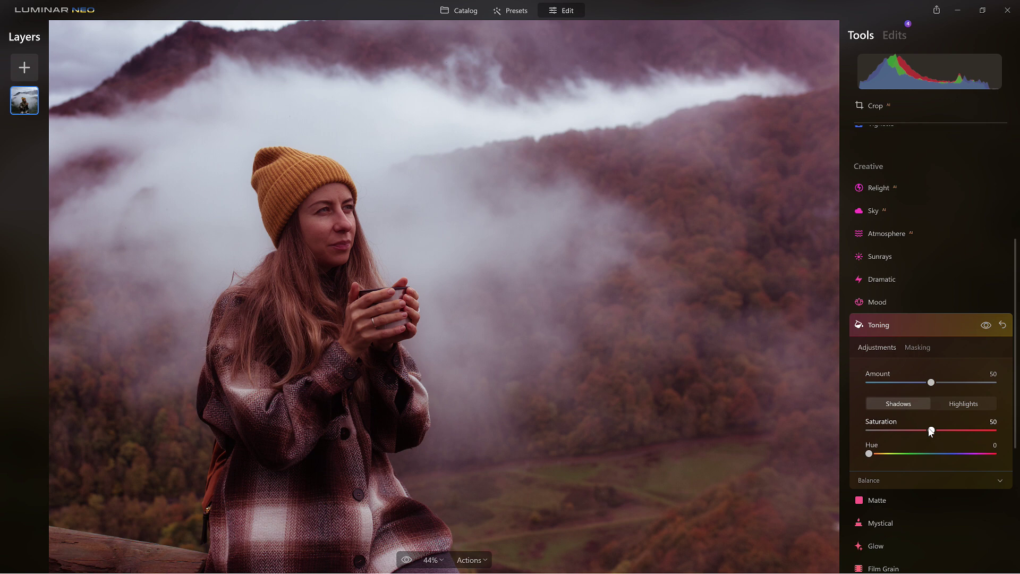
pyautogui.scroll(-3, 929, 429)
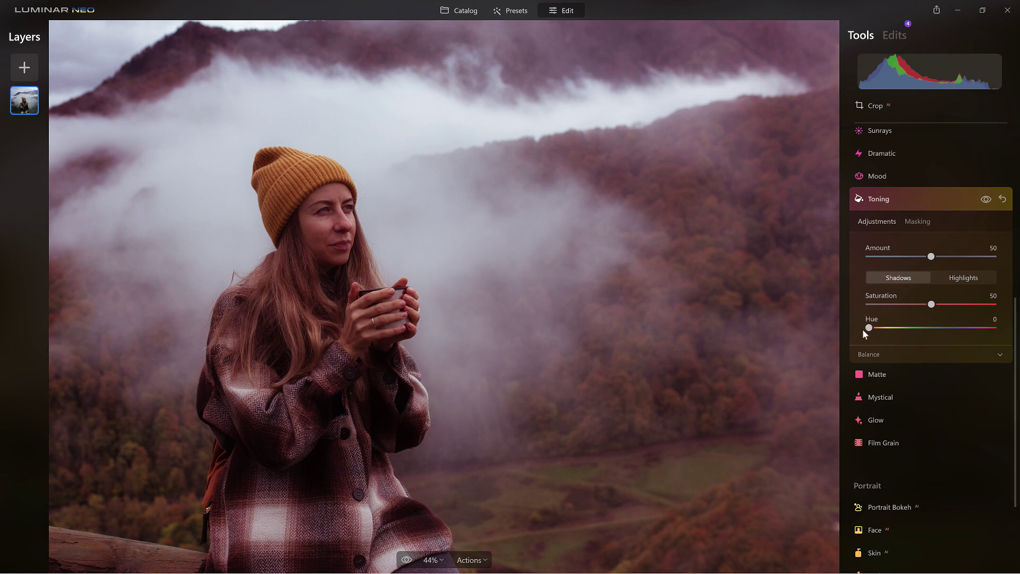
pyautogui.moveTo(885, 326); pyautogui.dragTo(982, 325)
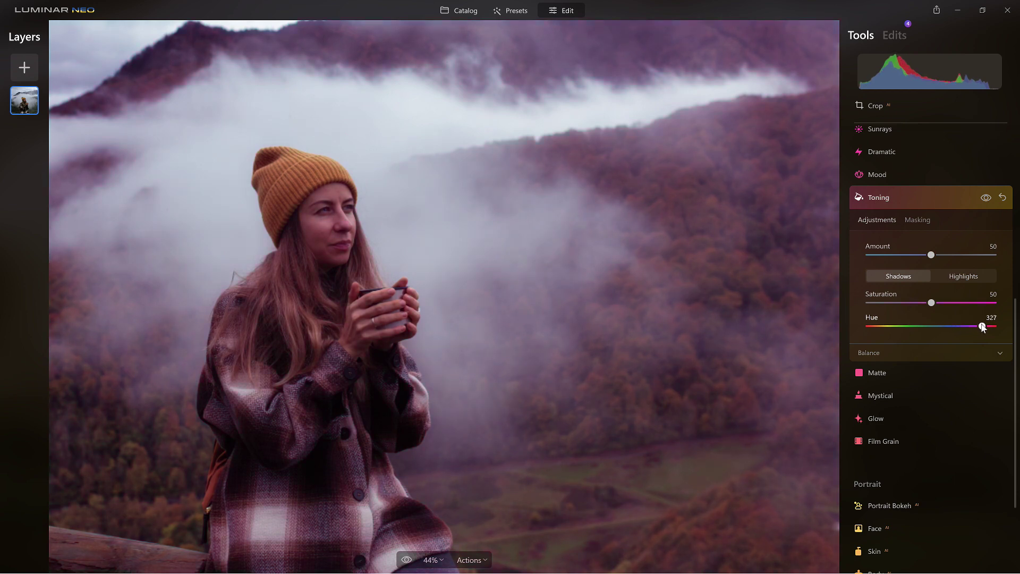
pyautogui.moveTo(909, 325); pyautogui.dragTo(884, 327)
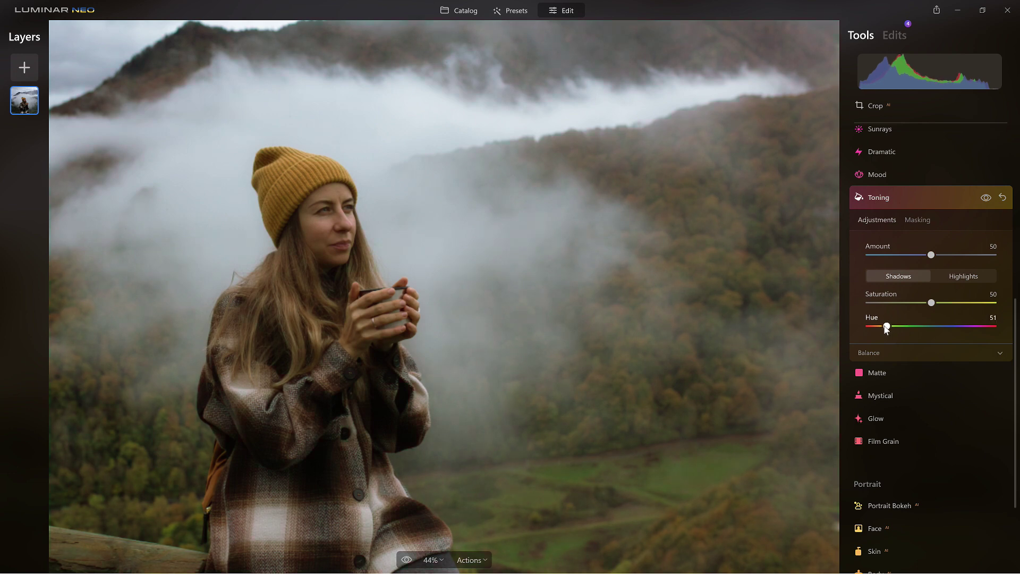
pyautogui.moveTo(885, 327)
pyautogui.mouseDown()
pyautogui.moveTo(860, 325)
pyautogui.moveTo(882, 329)
pyautogui.mouseUp()
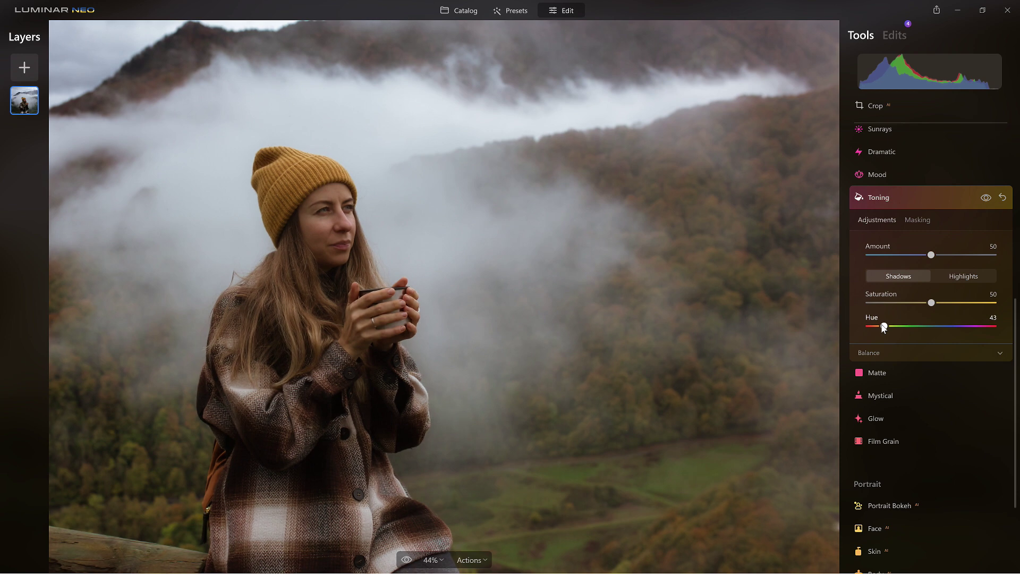
# - Tint the highlights a cool blue-violet at Saturation 48 and Hue 252
pyautogui.click(945, 276)
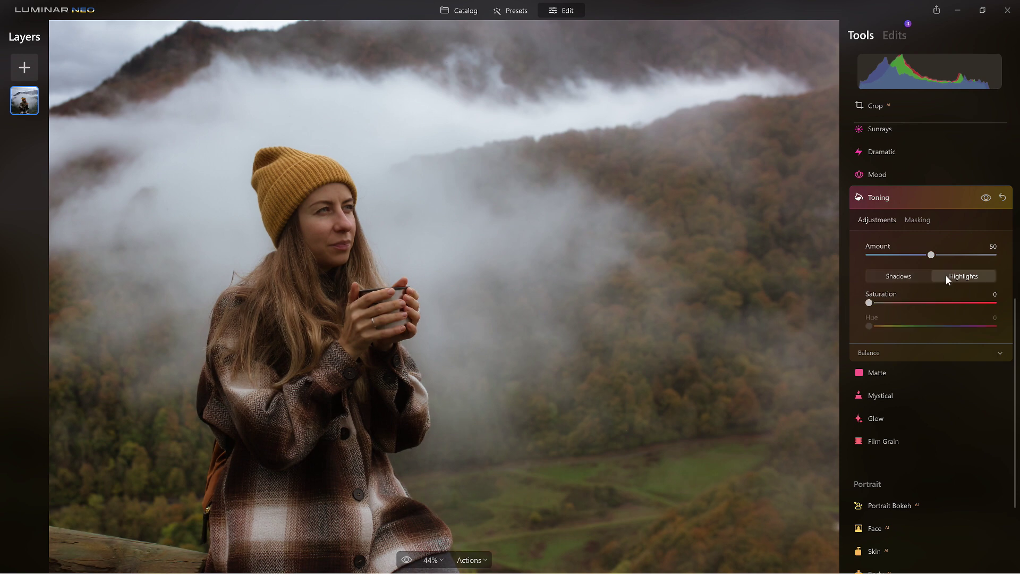
pyautogui.moveTo(868, 303); pyautogui.dragTo(930, 303)
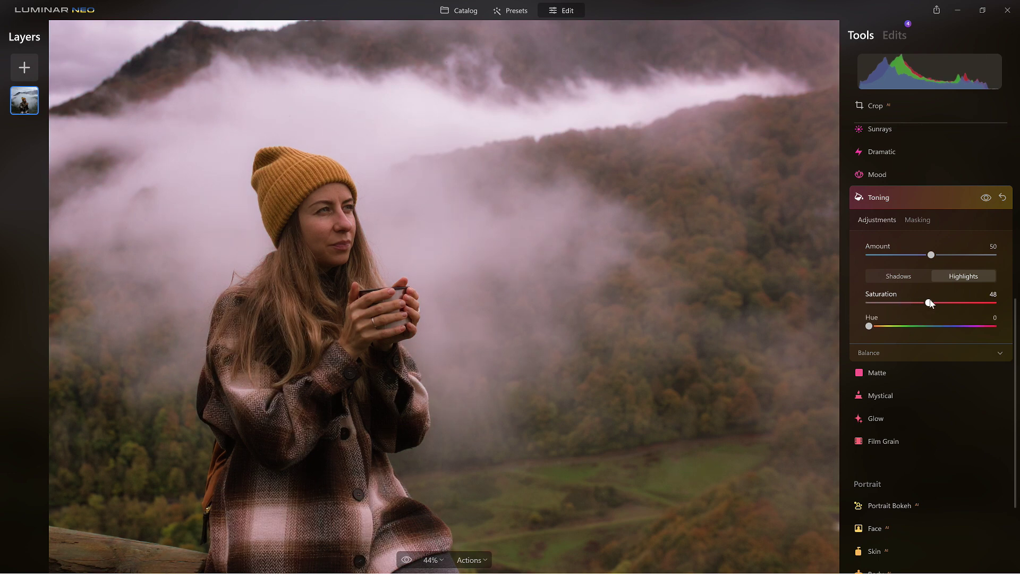
pyautogui.moveTo(879, 325); pyautogui.dragTo(956, 326)
# - Raise the Toning Amount to 72 and nudge the shadow Hue from 43 to 47
pyautogui.click(910, 283)
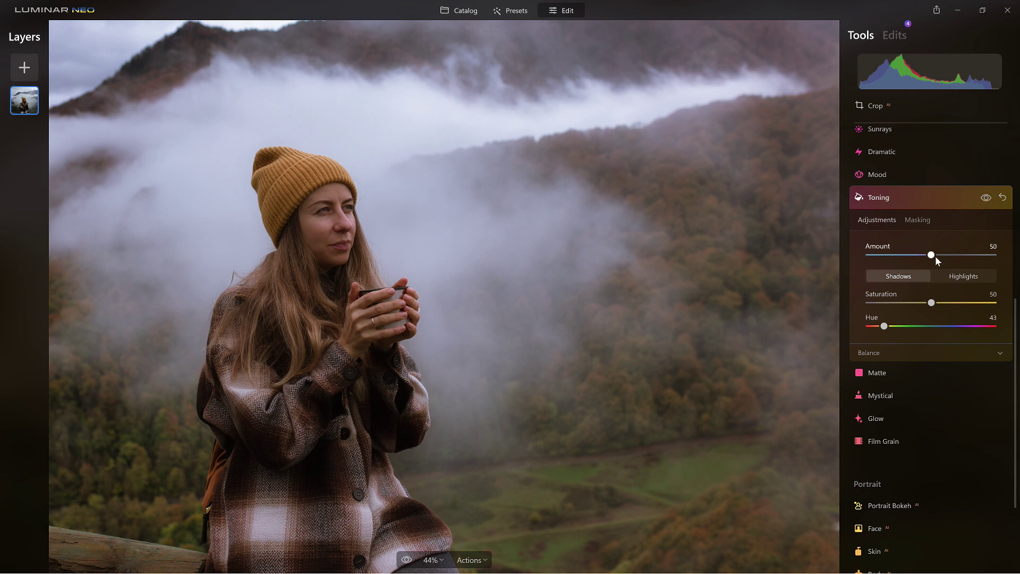
pyautogui.moveTo(931, 257); pyautogui.dragTo(960, 254)
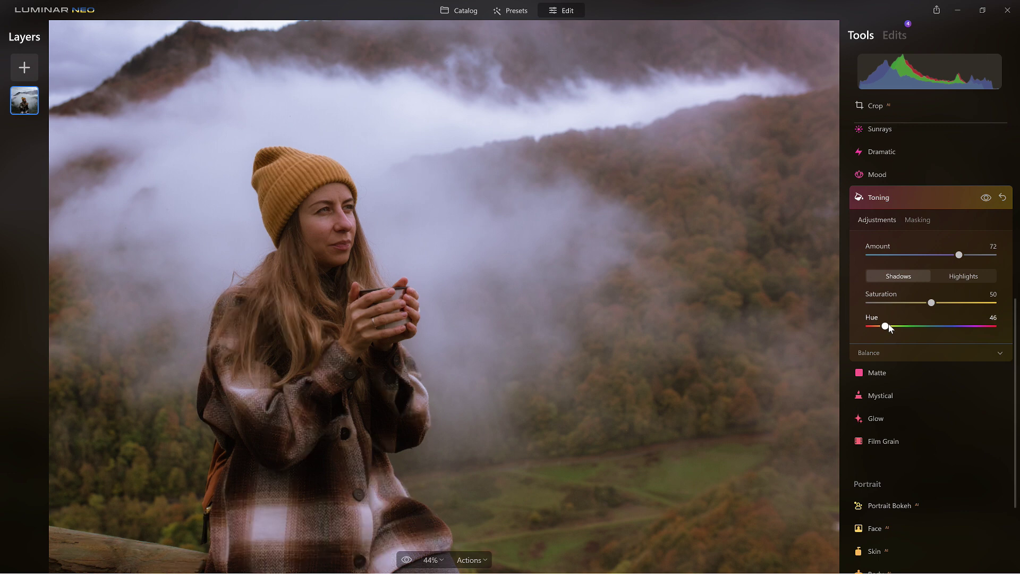
pyautogui.press('Right')
pyautogui.click(891, 352)
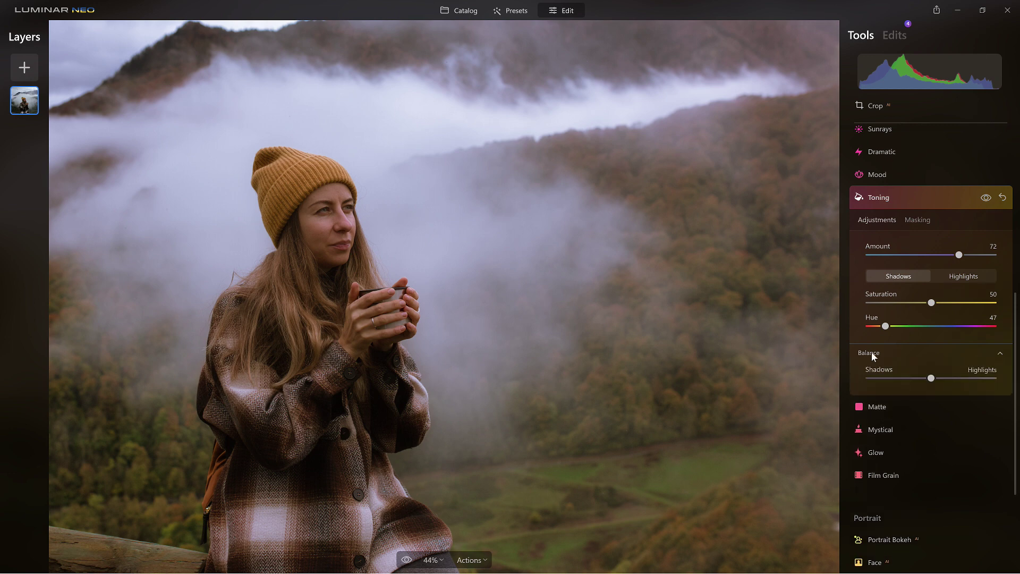
# - Try the Toning Balance at both ends, settle it just shadow-side of centre, then compare with Toning hidden
pyautogui.moveTo(932, 379); pyautogui.dragTo(1015, 386)
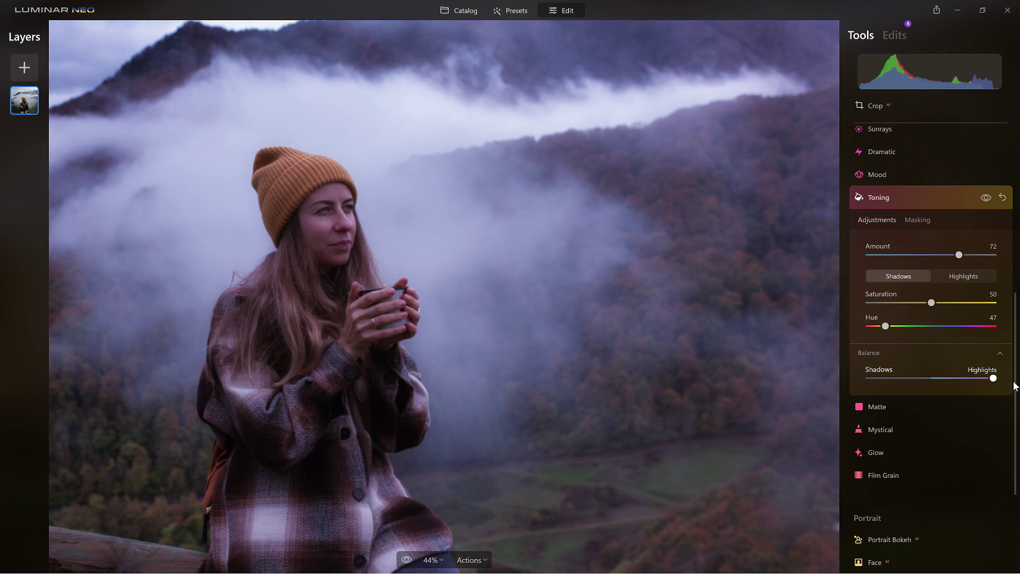
pyautogui.click(868, 378)
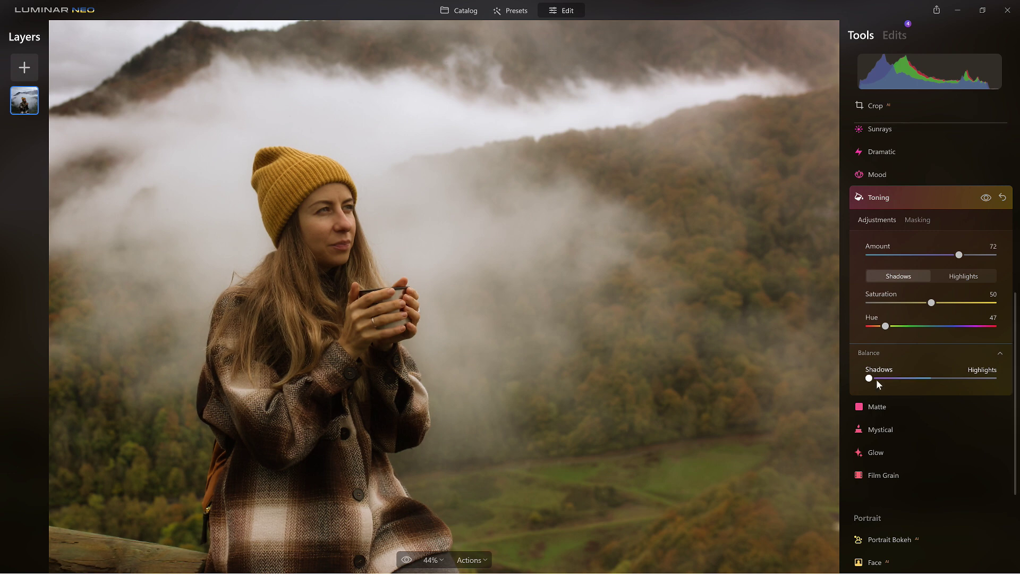
pyautogui.moveTo(889, 378); pyautogui.dragTo(915, 379)
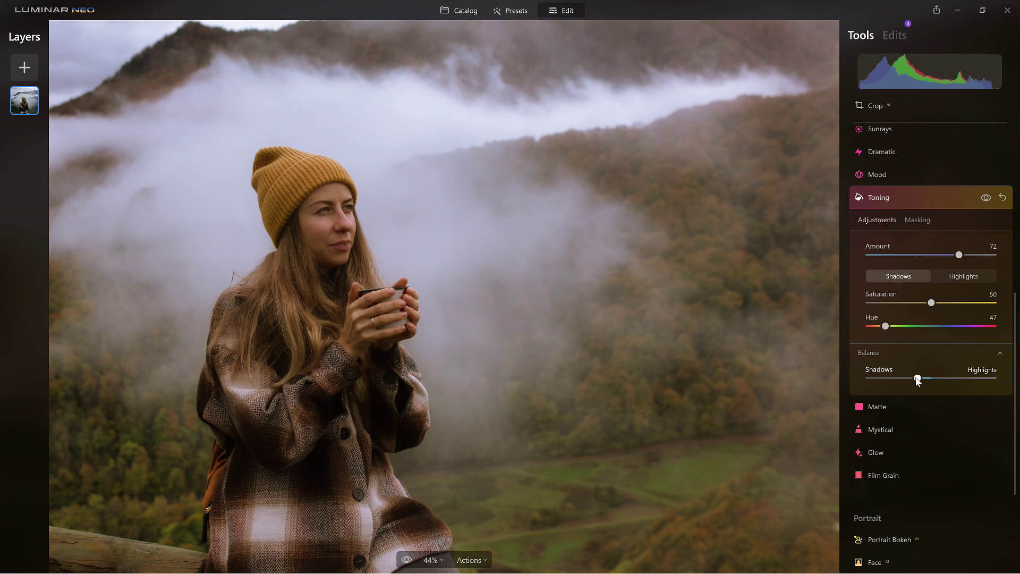
pyautogui.click(986, 200)
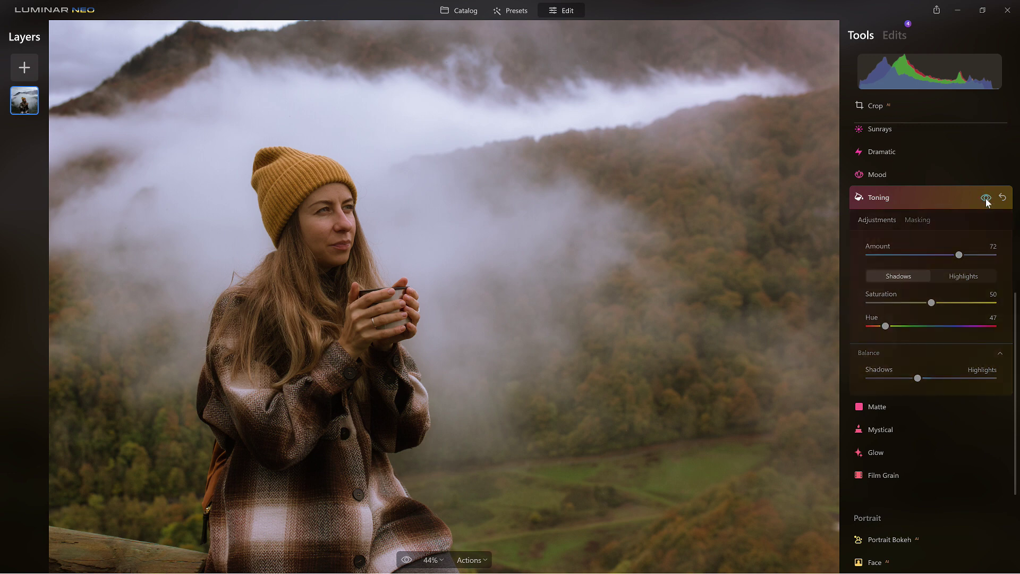
pyautogui.click(986, 199)
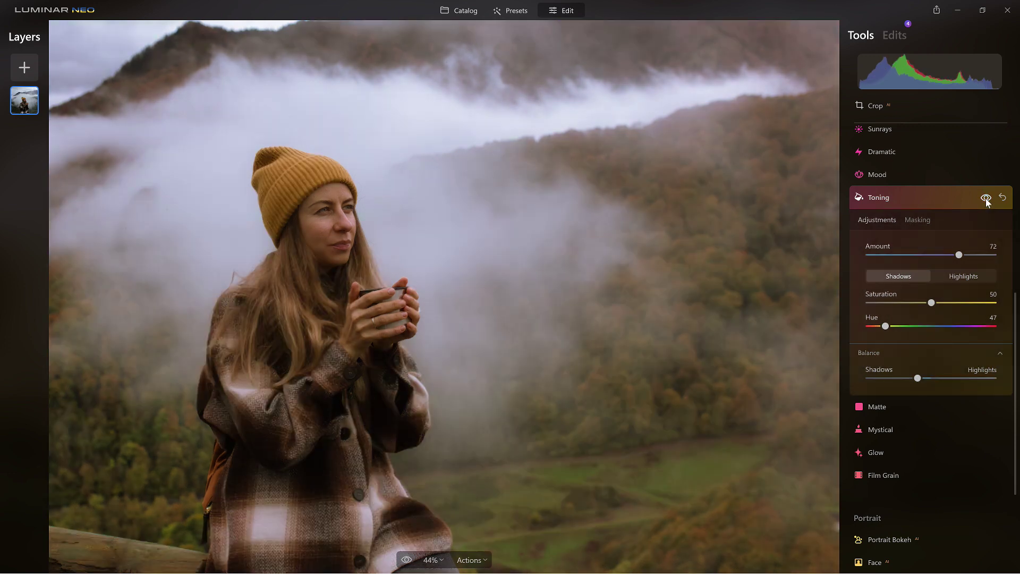
# - Collapse Toning and add a darkening Vignette, shrinking its Size to 23
pyautogui.click(945, 203)
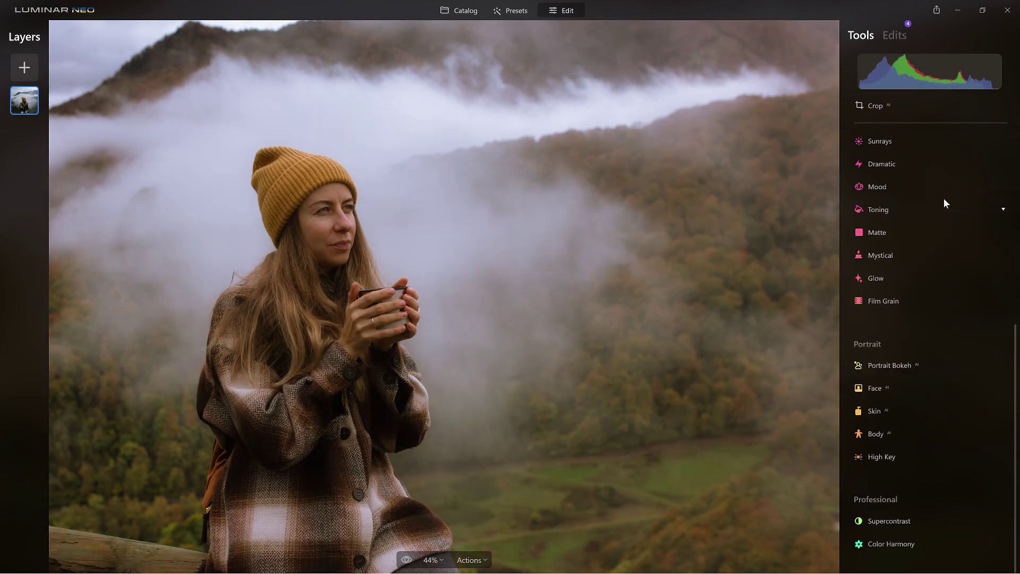
pyautogui.scroll(6, 944, 199)
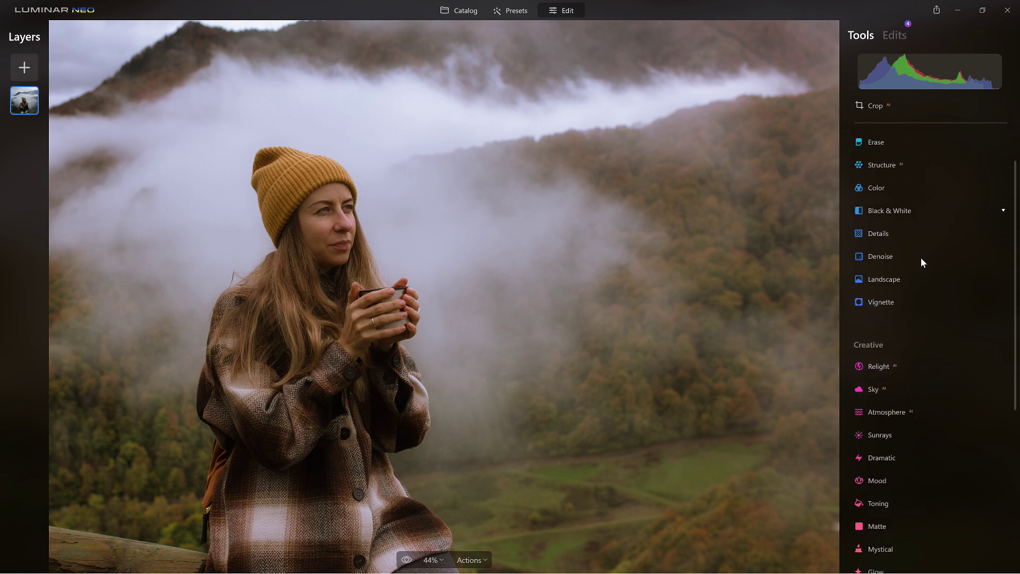
pyautogui.click(891, 326)
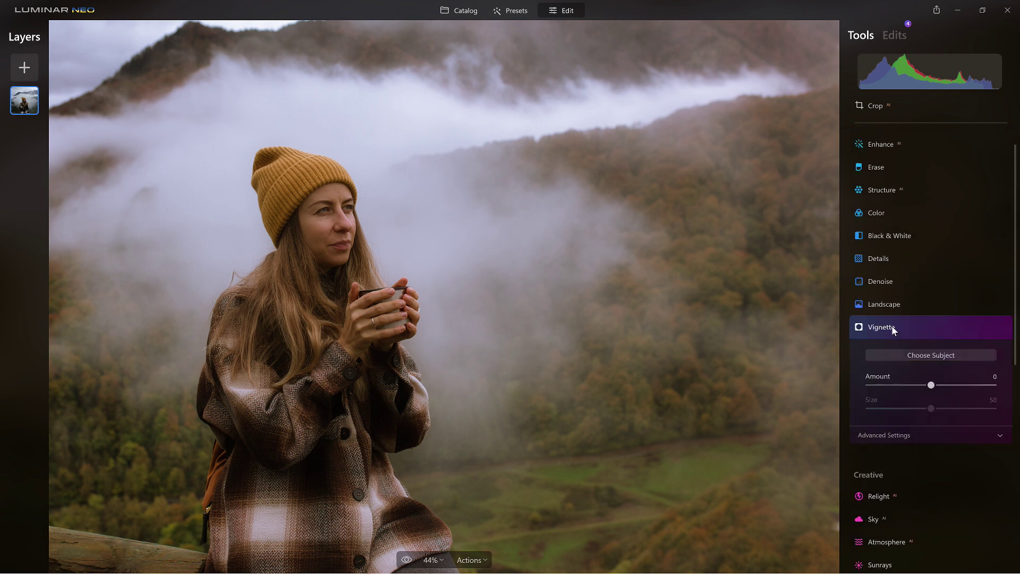
pyautogui.click(930, 354)
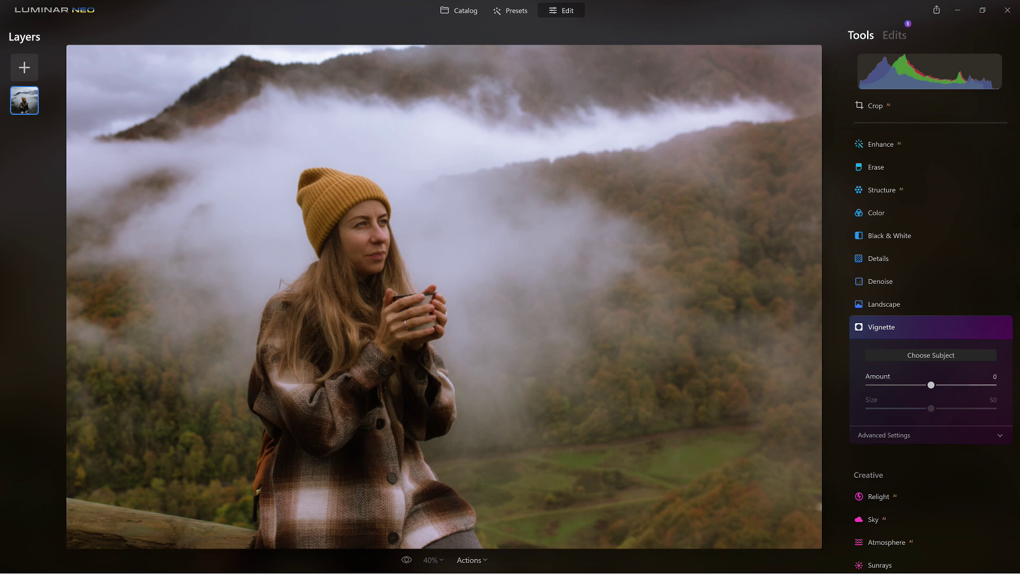
pyautogui.click(892, 385)
pyautogui.moveTo(932, 409); pyautogui.dragTo(898, 409)
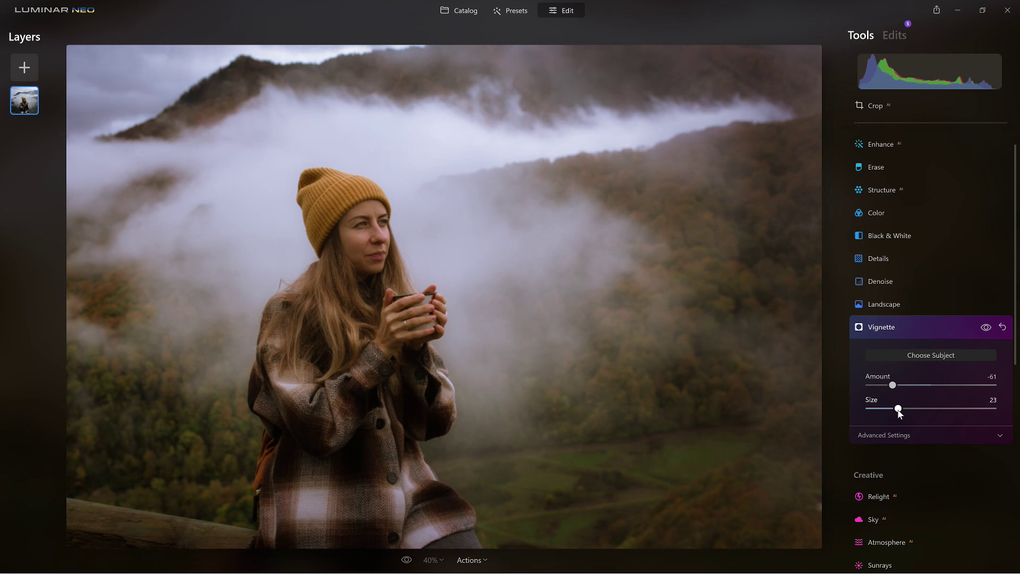
# - Raise the vignette's Inner Light to 46, settle Amount at -50, and compare it on and off
pyautogui.click(894, 436)
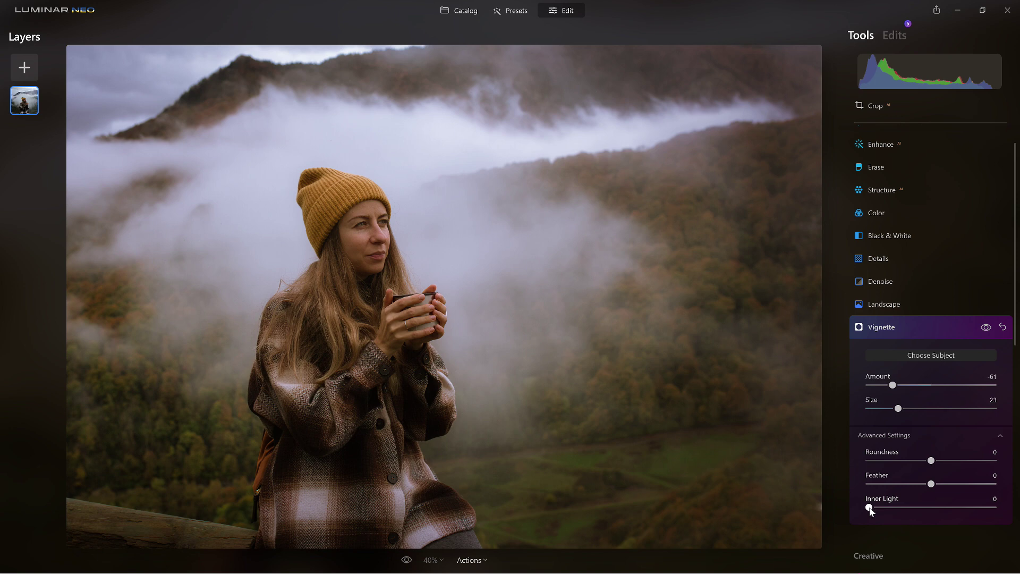
pyautogui.moveTo(888, 508); pyautogui.dragTo(928, 509)
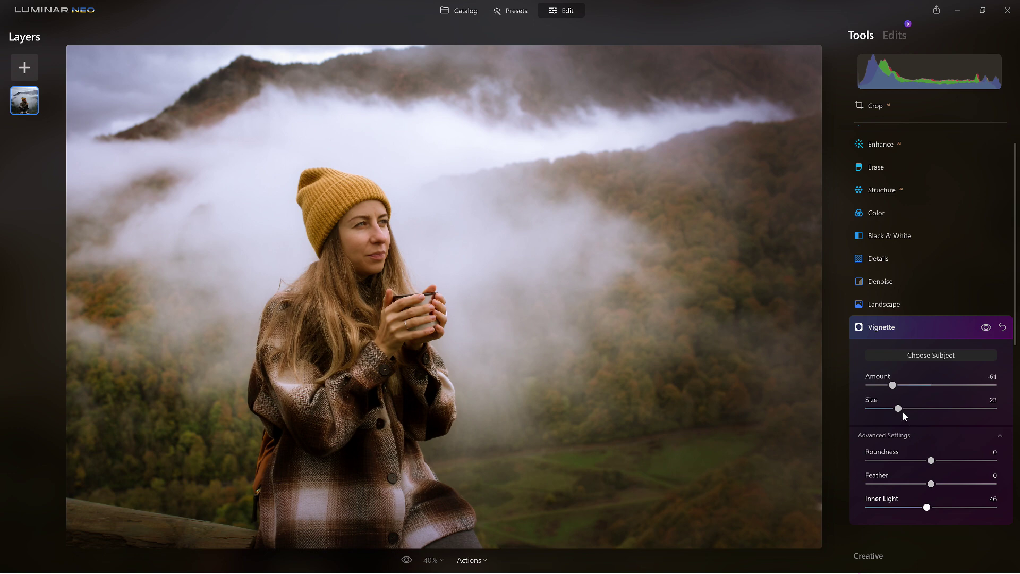
pyautogui.moveTo(894, 385); pyautogui.dragTo(900, 384)
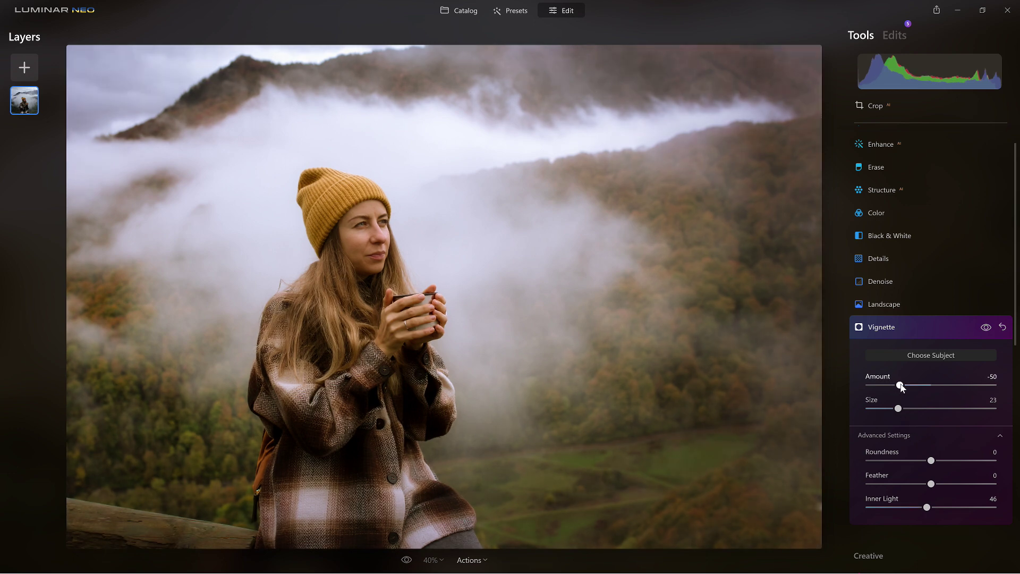
pyautogui.click(986, 328)
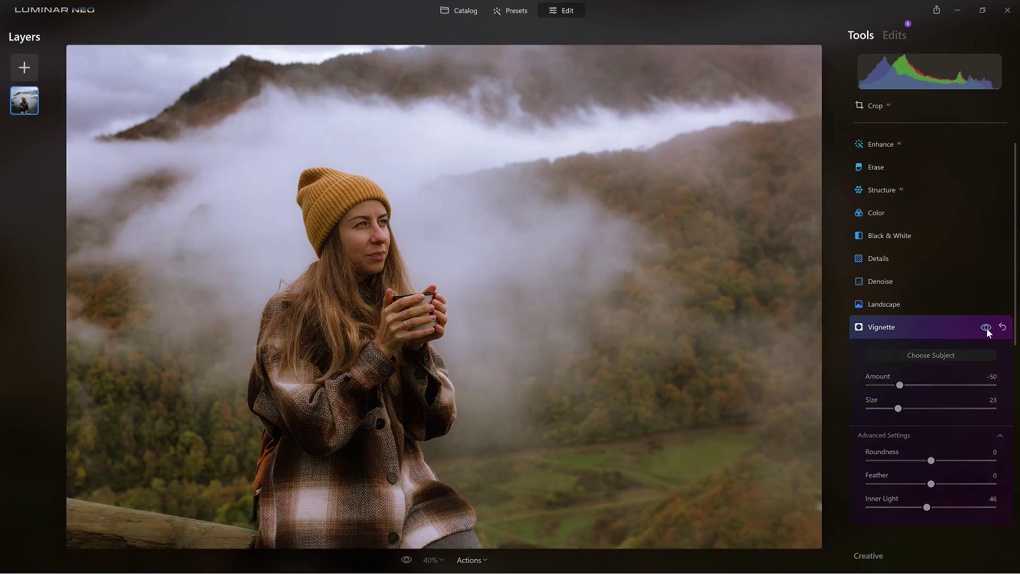
pyautogui.click(986, 328)
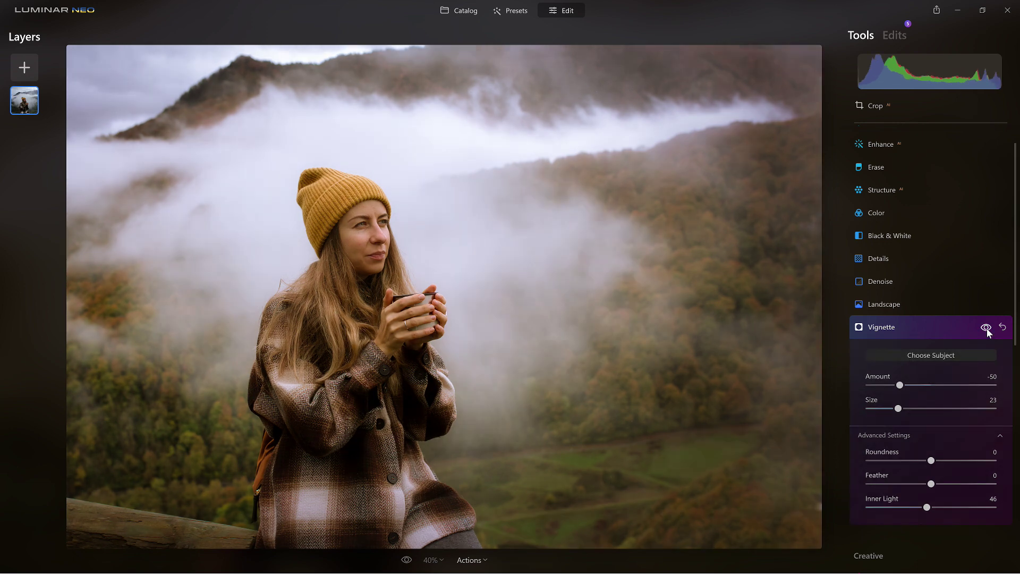
pyautogui.click(892, 328)
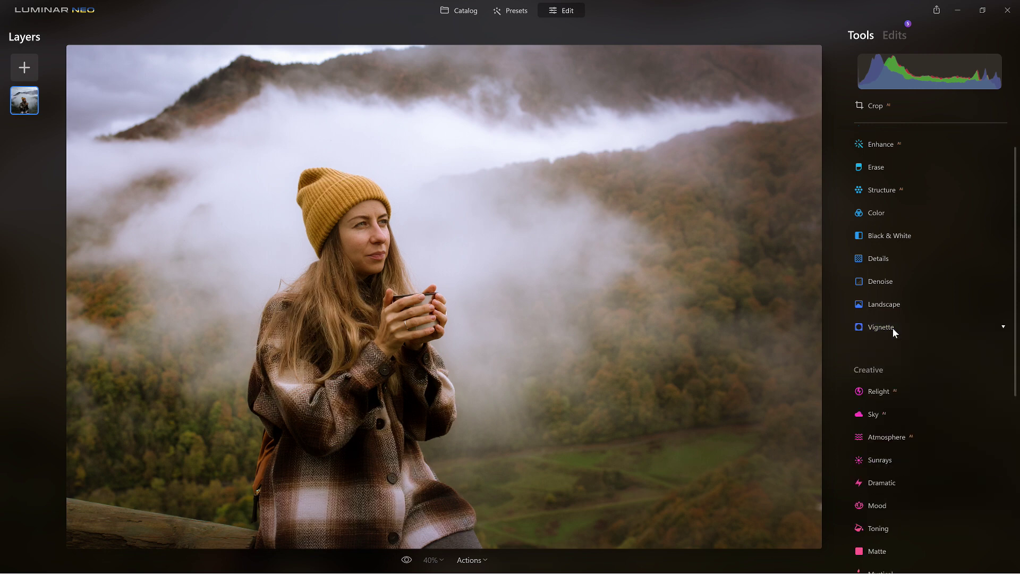
# - Review the applied edits, expanding Toning (Amount 72) and Vignette (Amount -50, Size 23)
pyautogui.click(897, 36)
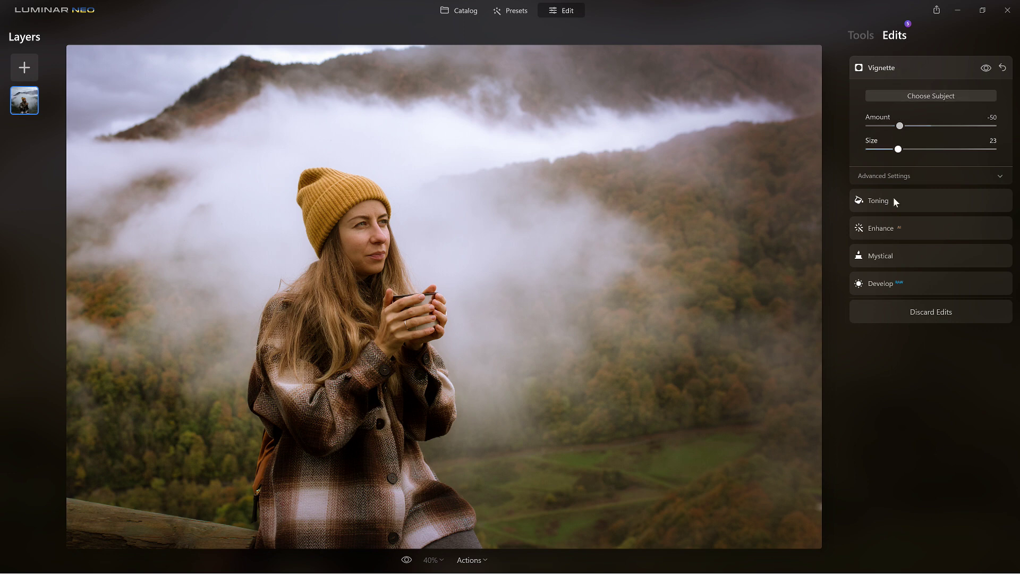
pyautogui.click(925, 317)
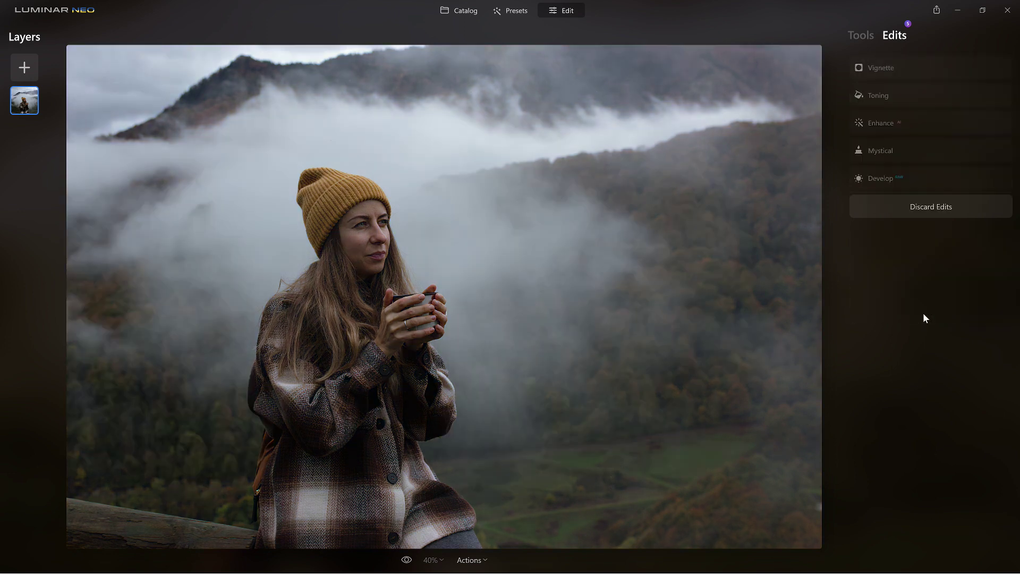
pyautogui.click(911, 97)
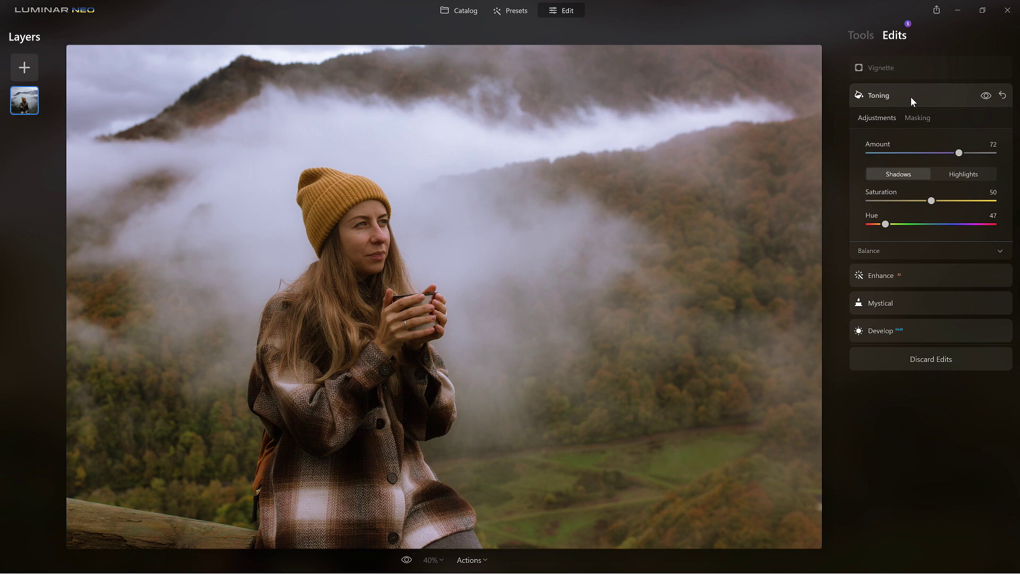
pyautogui.click(913, 74)
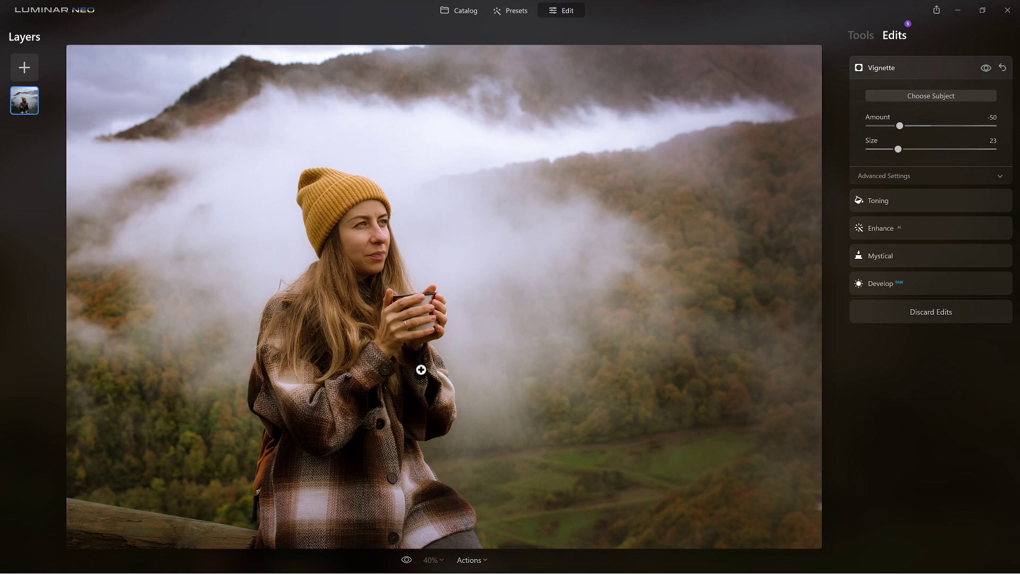
# - Save the current edits from Actions as a new preset named 'Brown tones v1'
pyautogui.click(469, 560)
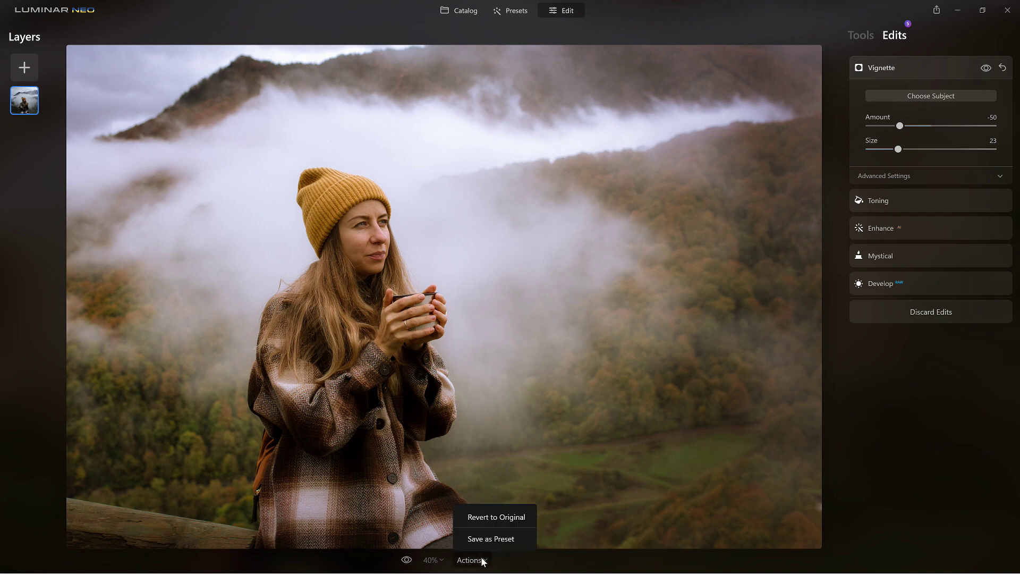
pyautogui.click(513, 538)
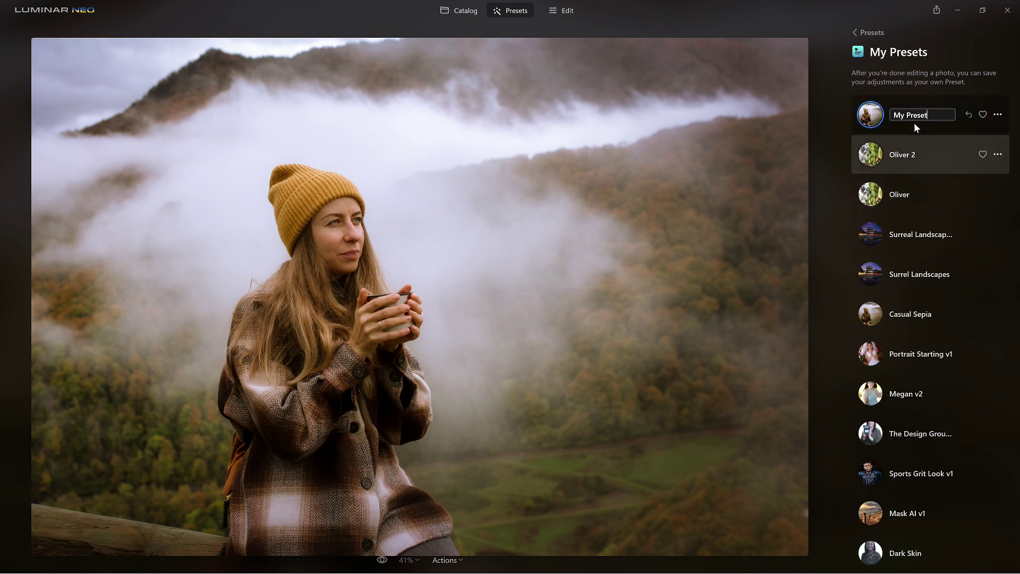
pyautogui.moveTo(940, 114); pyautogui.dragTo(895, 114)
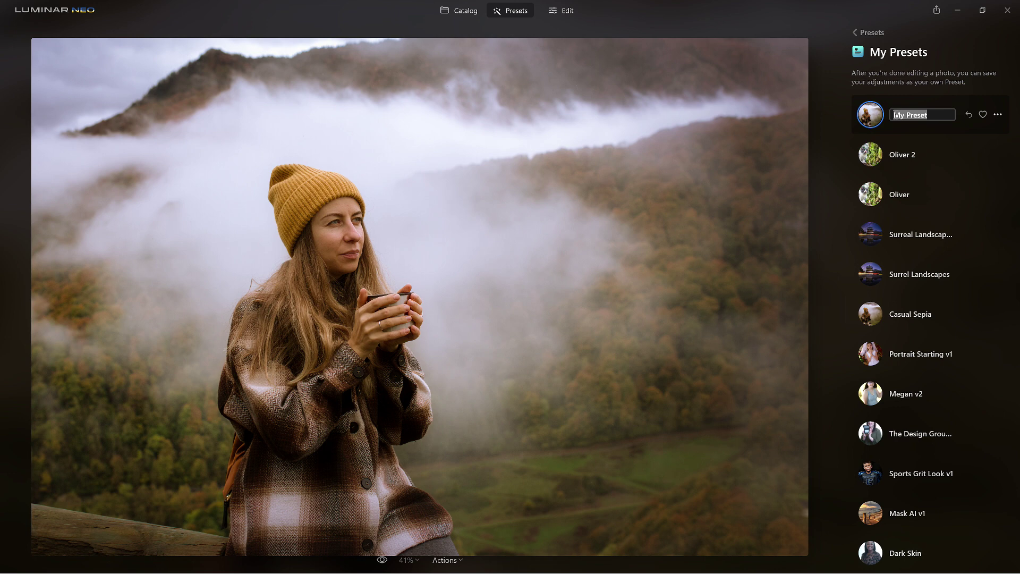
pyautogui.write('Brown tones v1')
pyautogui.press('Return')
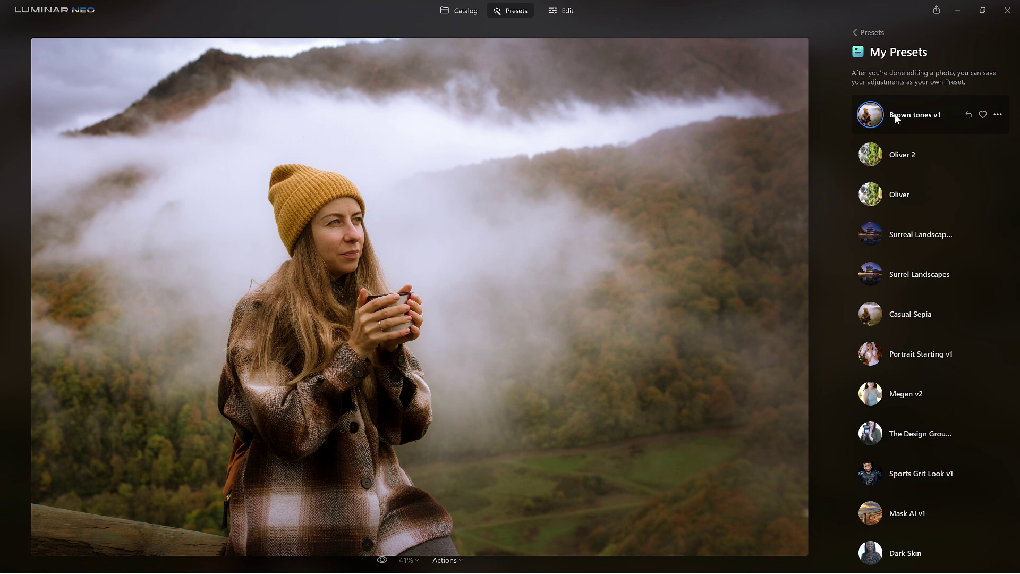
# - Revert the portrait to original, then apply the Brown tones v1 preset from Presets
pyautogui.click(452, 560)
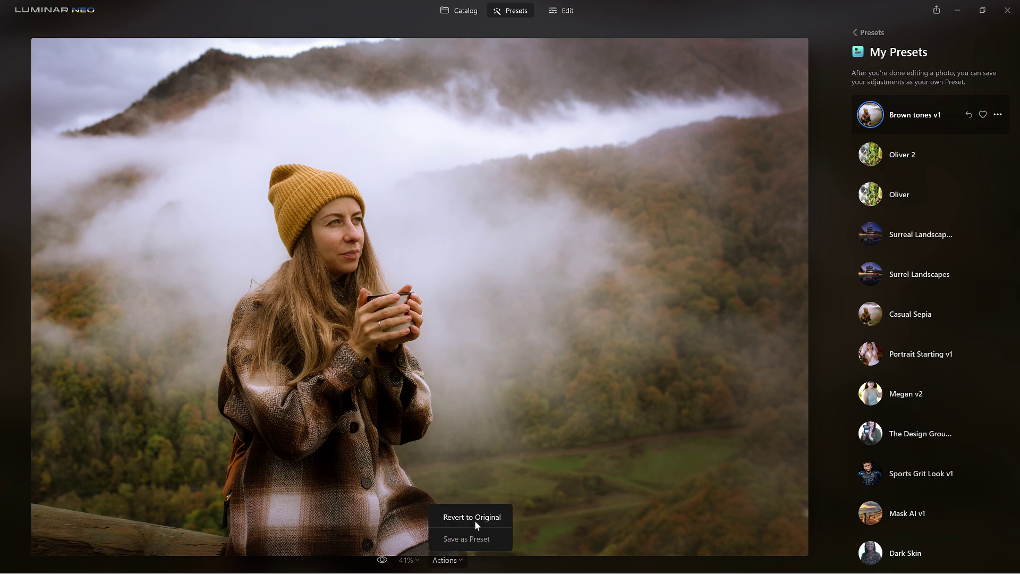
pyautogui.click(477, 519)
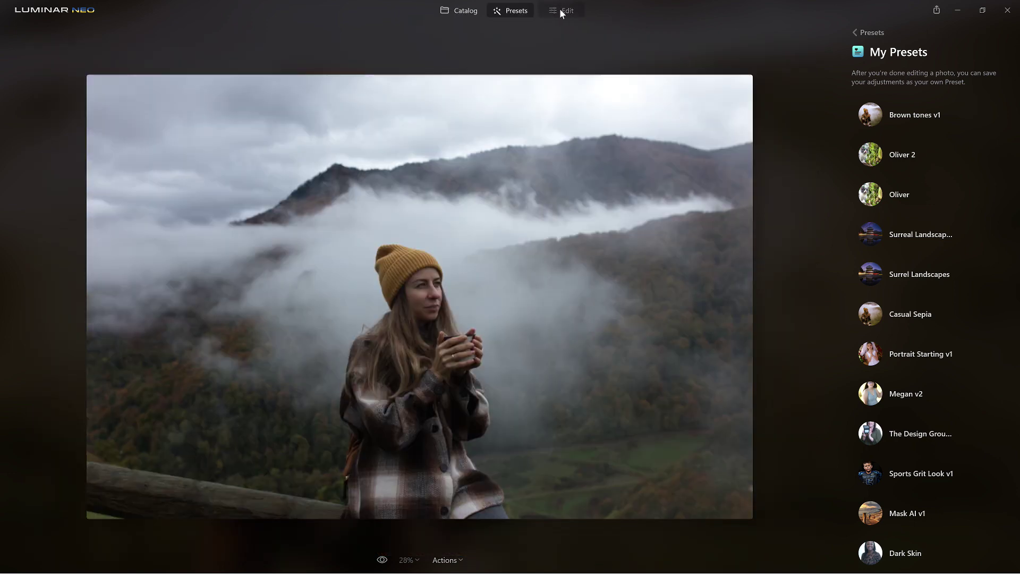
pyautogui.click(561, 11)
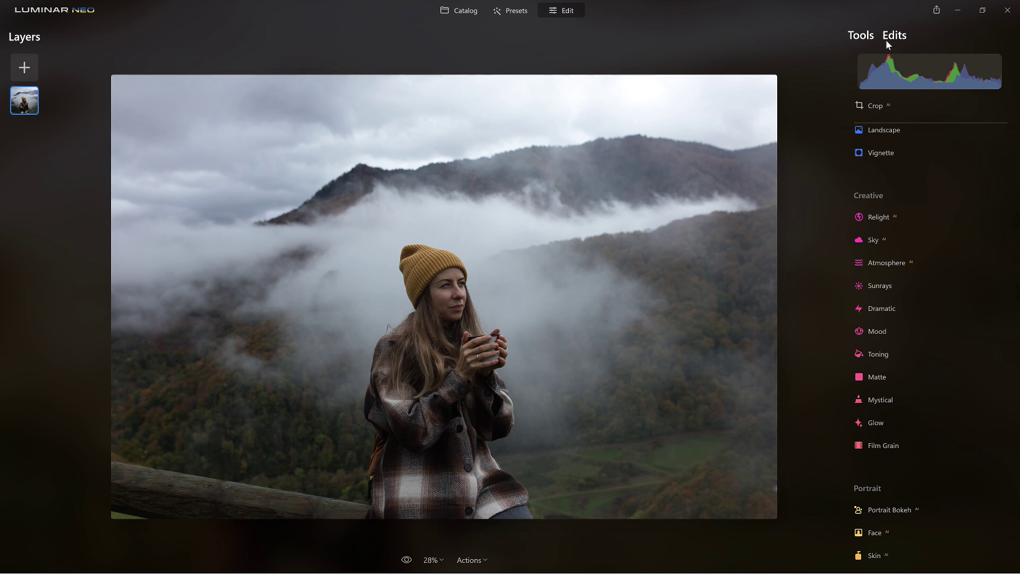
pyautogui.click(514, 15)
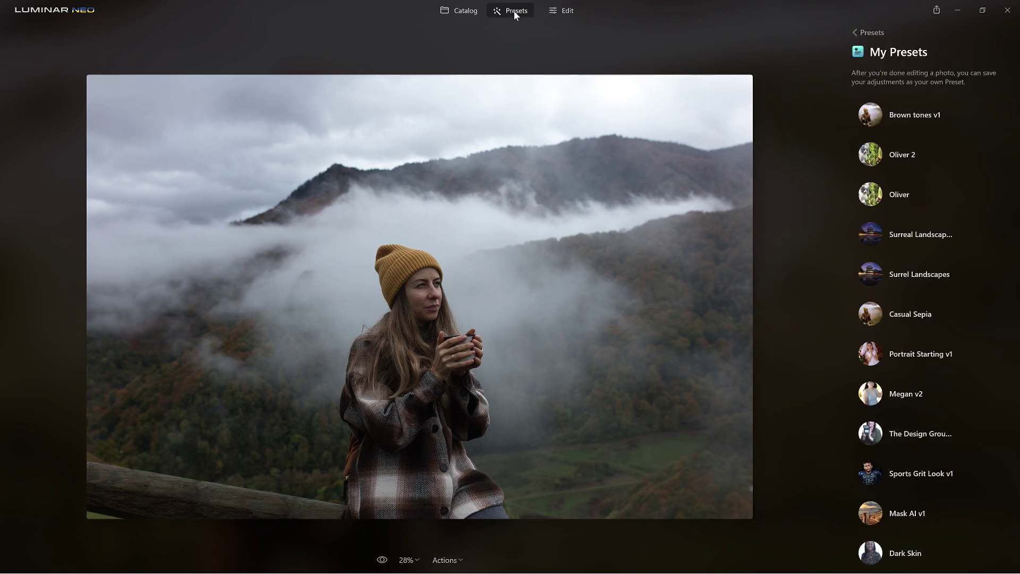
pyautogui.click(898, 114)
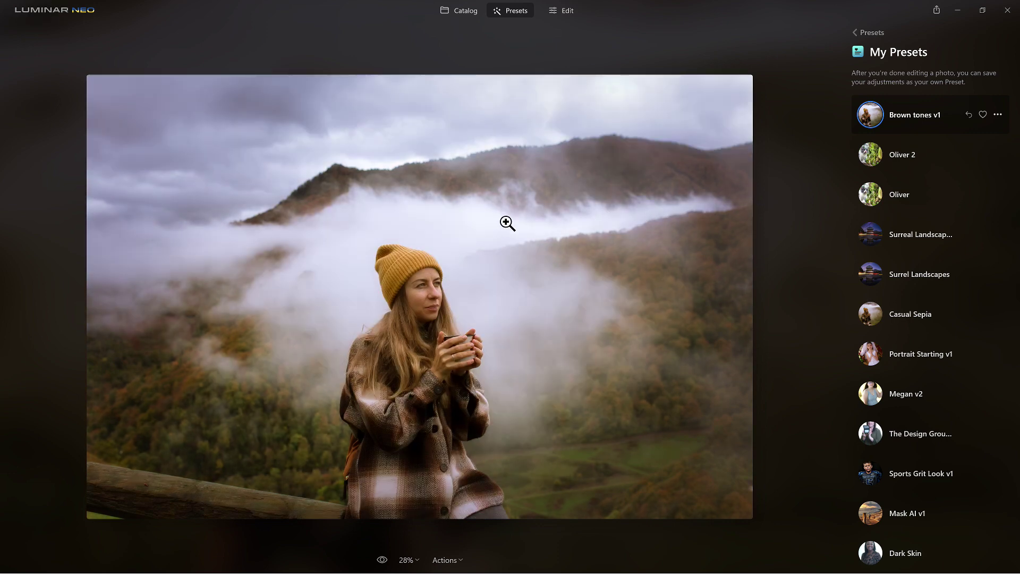
# - Crop the portrait in from the top-left corner, trimming upper sky and left edge around the woman
pyautogui.press('c')
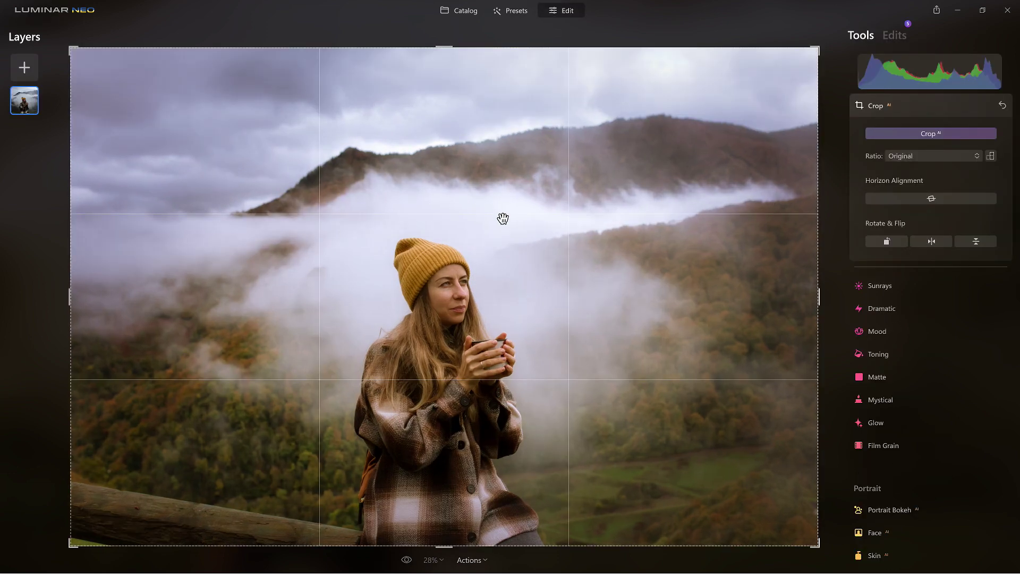
pyautogui.moveTo(69, 48); pyautogui.dragTo(158, 180)
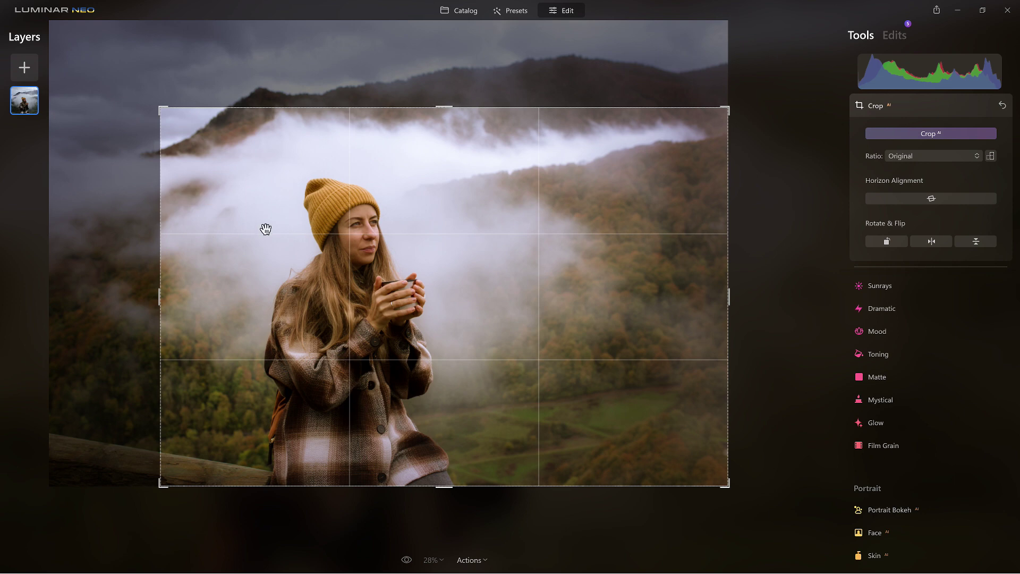
pyautogui.press('Return')
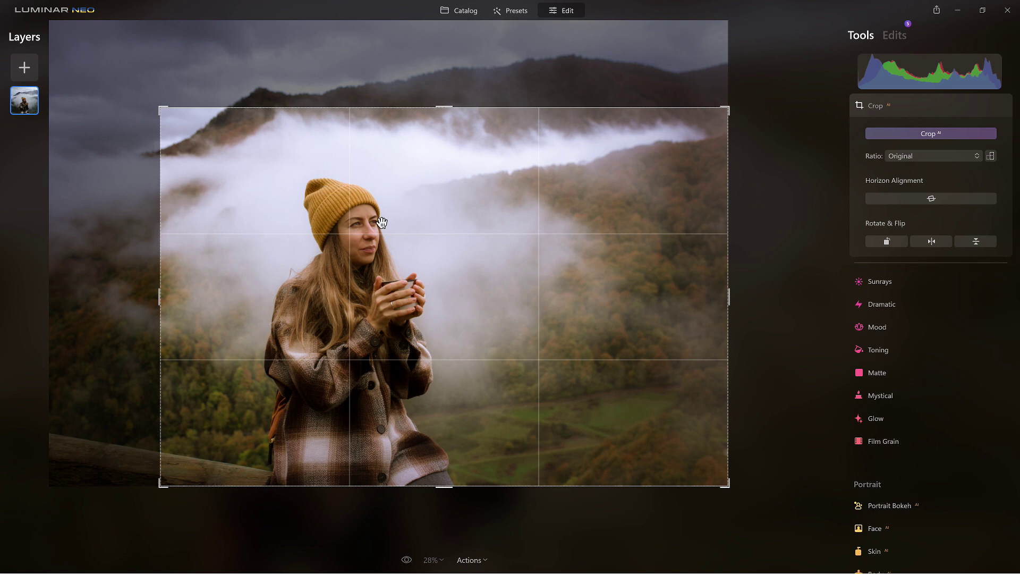